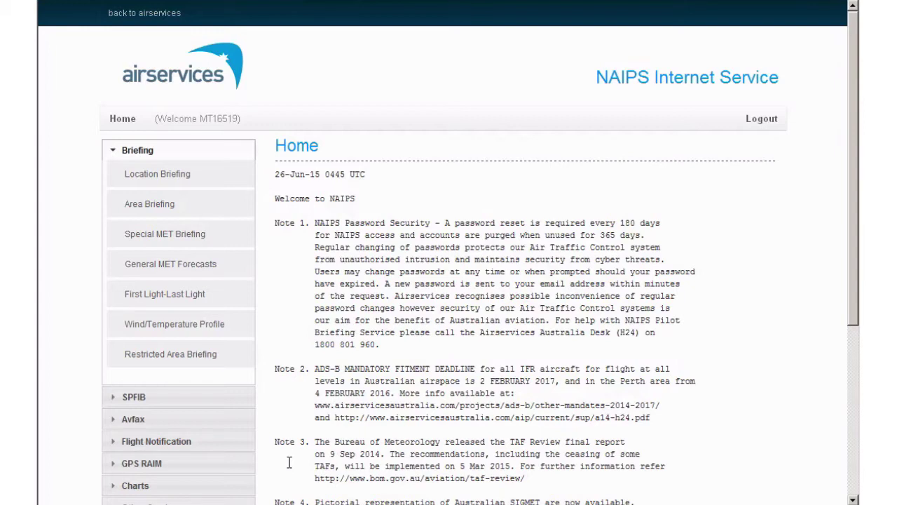
Step: Open a new Sartime flight notification form
click(202, 444)
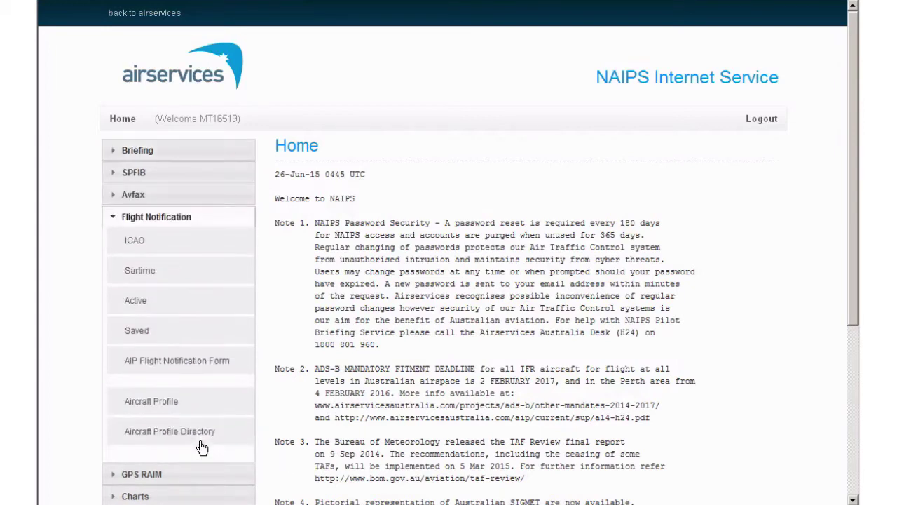
click(143, 274)
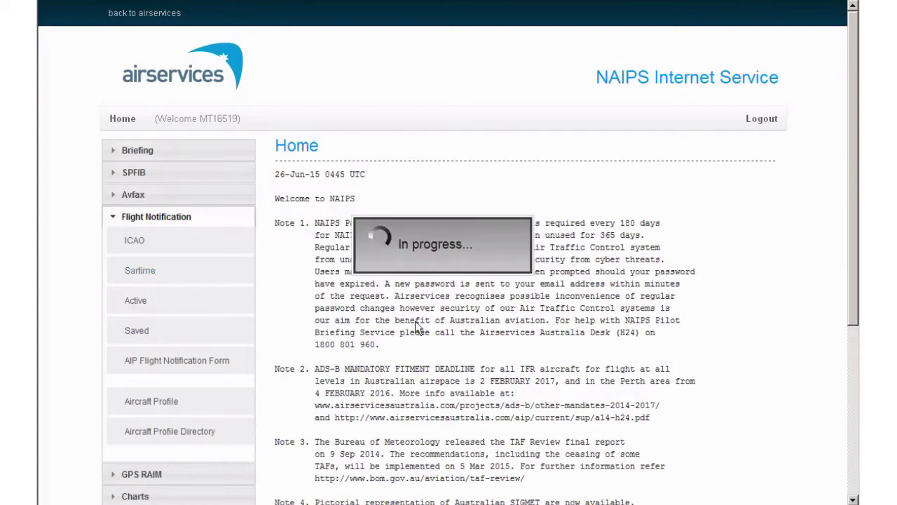
scroll(824, 369, down, 2)
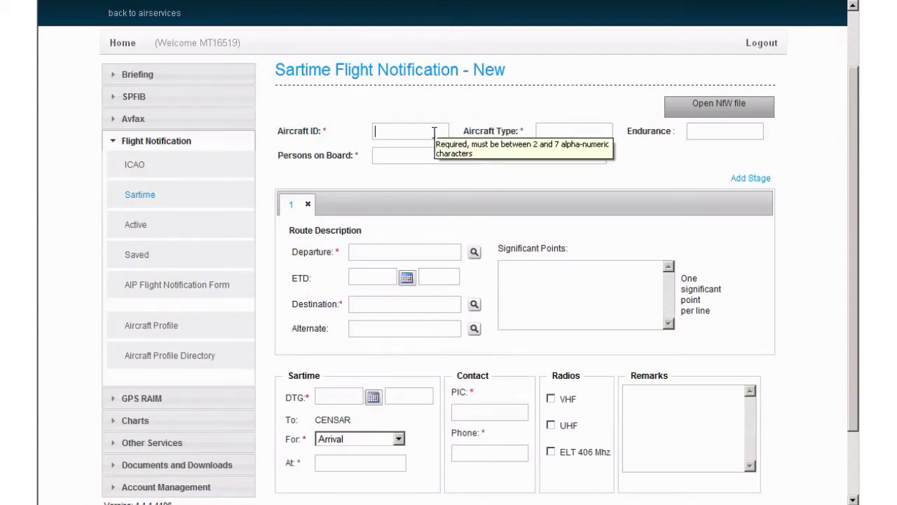
text(ABC)
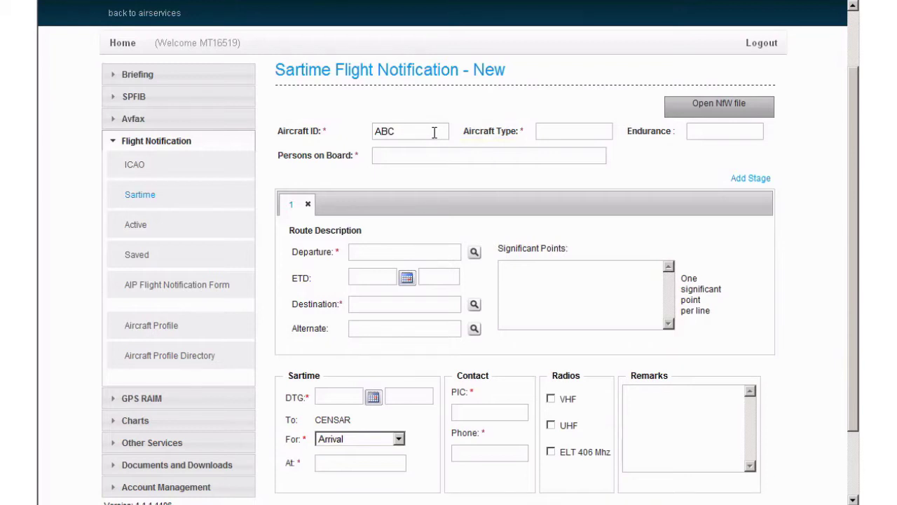
key(BackSpace)
key(BackSpace)
key(BackSpace)
Step: Enter NOSEND as the aircraft ID, C172 as the aircraft type and 0230 as the endurance
text(N)
text(OSEND)
text(C172)
click(734, 132)
text(0230)
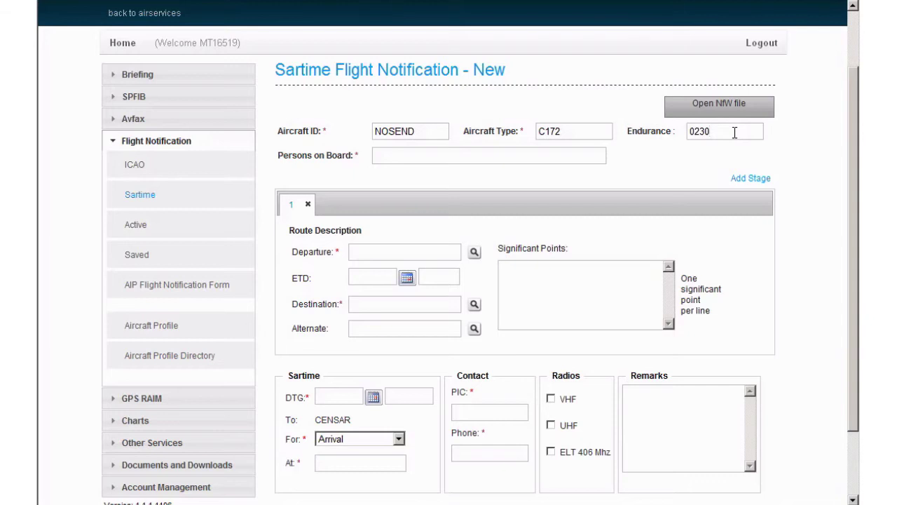
Step: Fill in the persons on board as 4 2 4 4 1
click(515, 151)
text(4)
text(2 4 4 1)
Step: Look up the departure location with the search FORB and choose Forbes AD (YFBS)
click(475, 252)
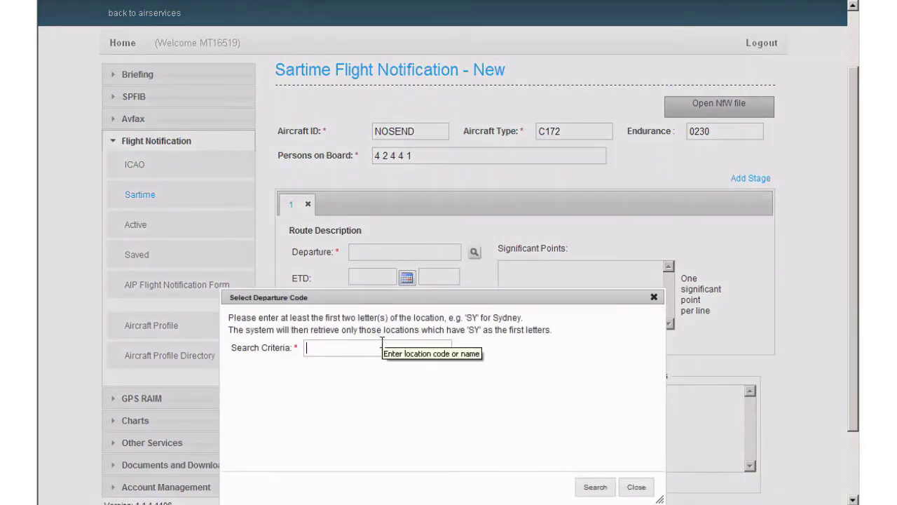
text(FORB)
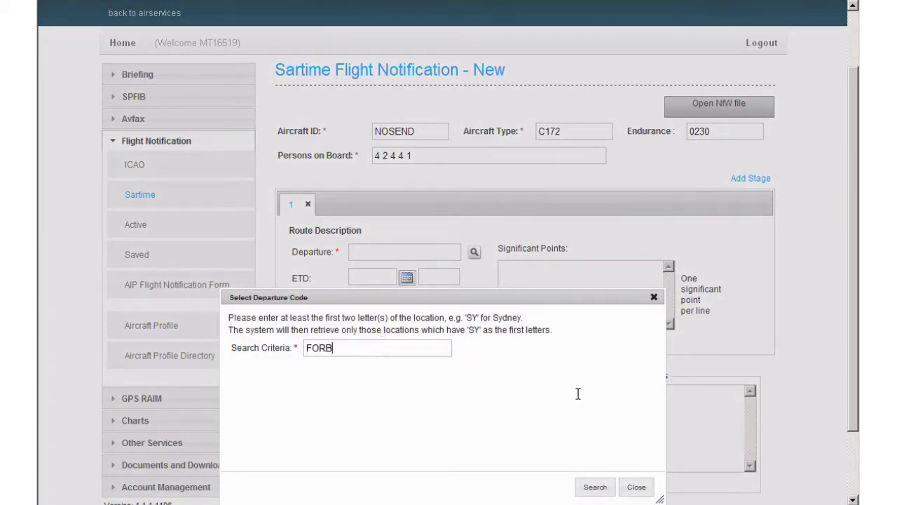
click(596, 488)
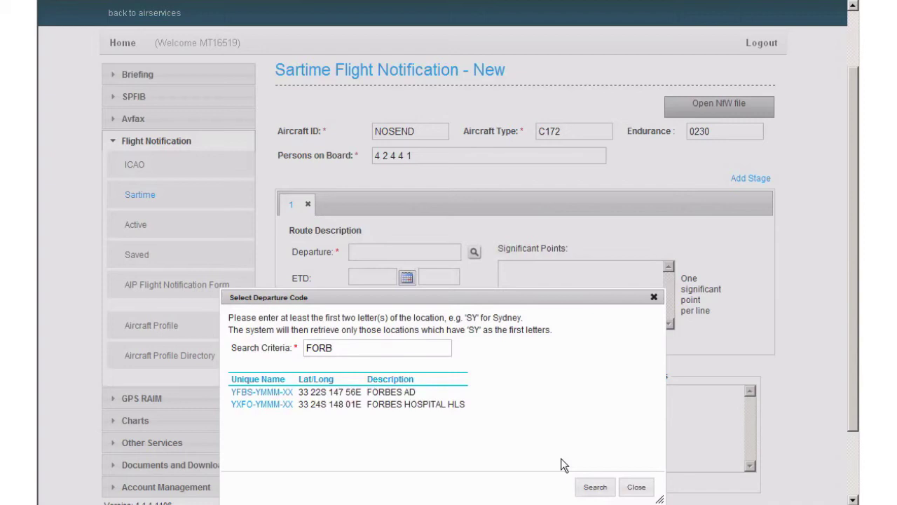
click(255, 393)
click(637, 486)
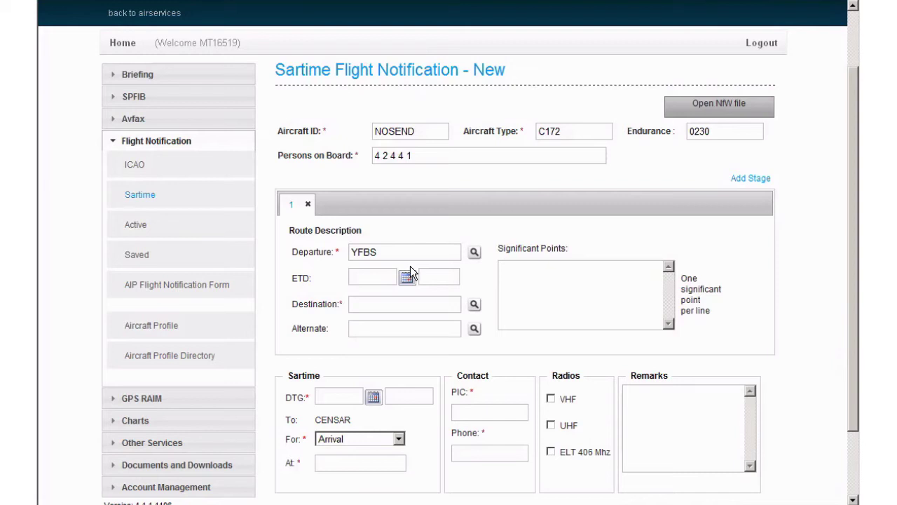
Step: Replace the departure with coordinates 33S147E, refine them to 3340S14750E, and clear the field
drag(395, 251, 338, 250)
text(33S147E)
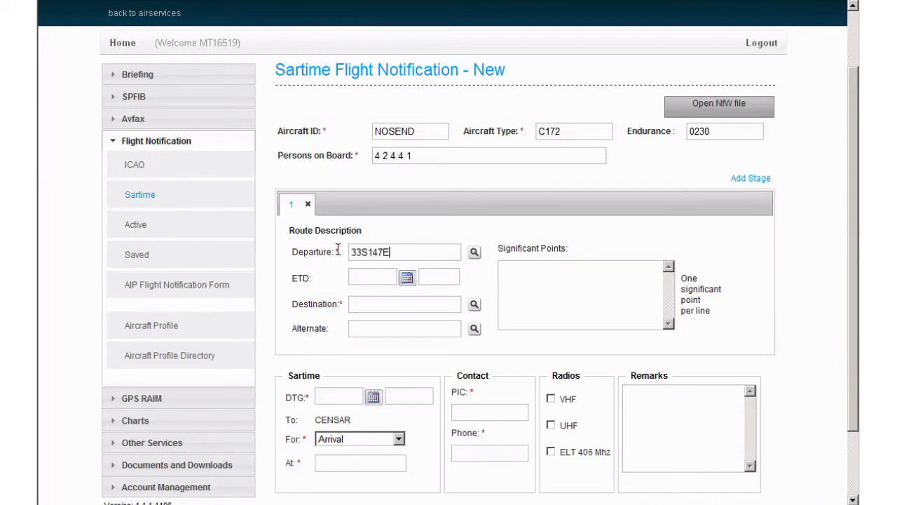
key(BackSpace)
key(BackSpace)
key(BackSpace)
key(BackSpace)
key(BackSpace)
text(40S14750E)
key(BackSpace)
key(BackSpace)
key(BackSpace)
key(BackSpace)
key(BackSpace)
key(BackSpace)
key(BackSpace)
key(BackSpace)
key(BackSpace)
key(BackSpace)
key(BackSpace)
Step: Enter YFBS320018 as the departure and set the ETD to 26 June 2015 at 0245
text(YFBS320018)
click(405, 278)
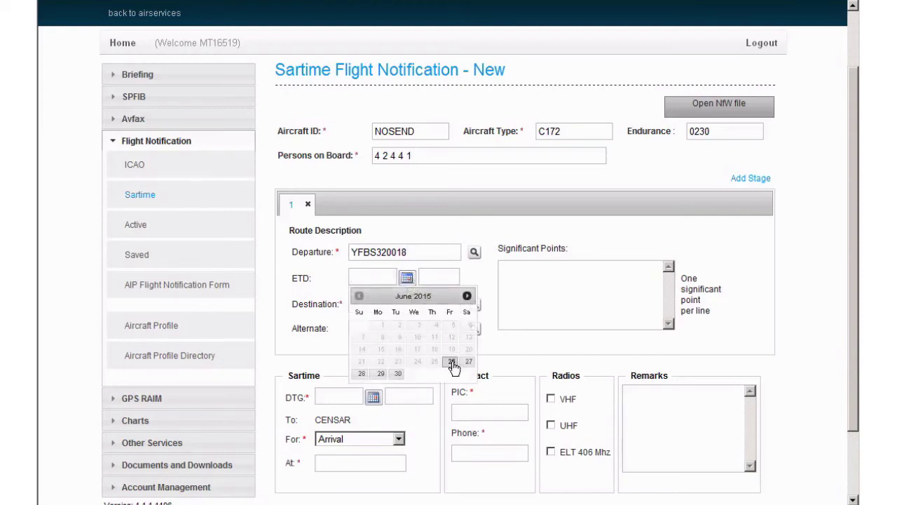
click(452, 362)
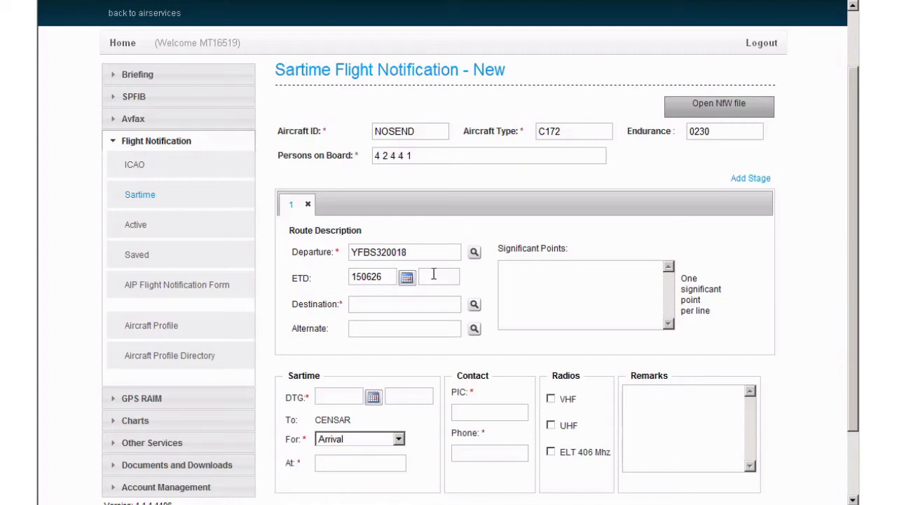
text(0245)
Step: Set the destination to YGTH and list YWWL and YHAY as significant points on separate lines
click(422, 303)
text(YGTH)
click(429, 326)
click(549, 300)
text(YWWL)
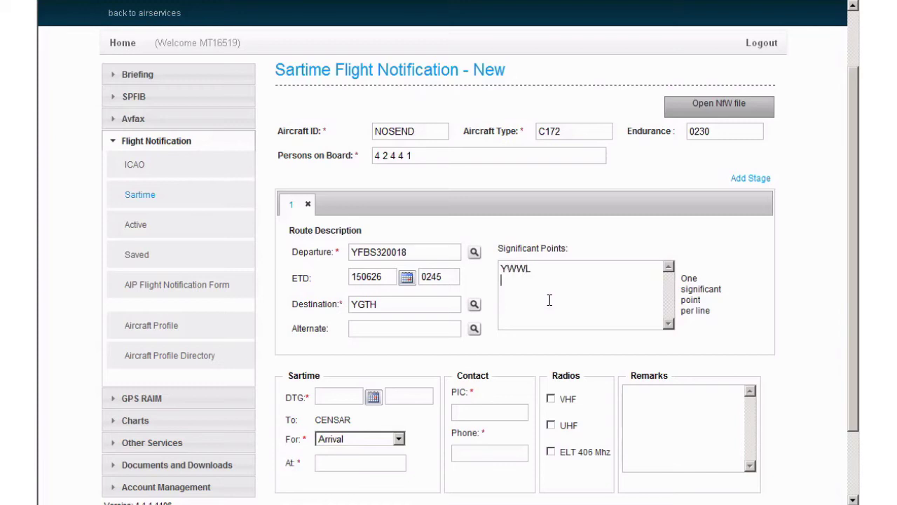
key(Return)
text(YHAY)
Step: Set the Sartime to 26 June 2015 at 0800 for arrival at YGTH
scroll(824, 357, down, 2)
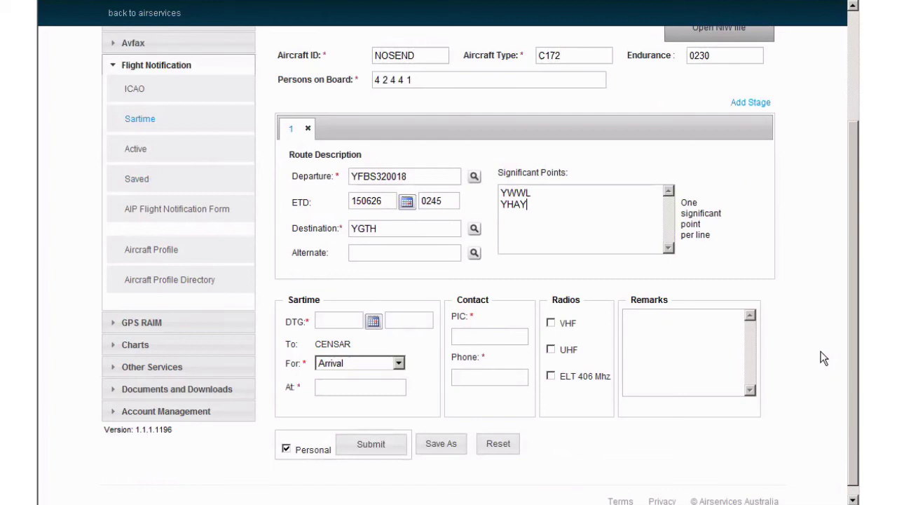
click(373, 321)
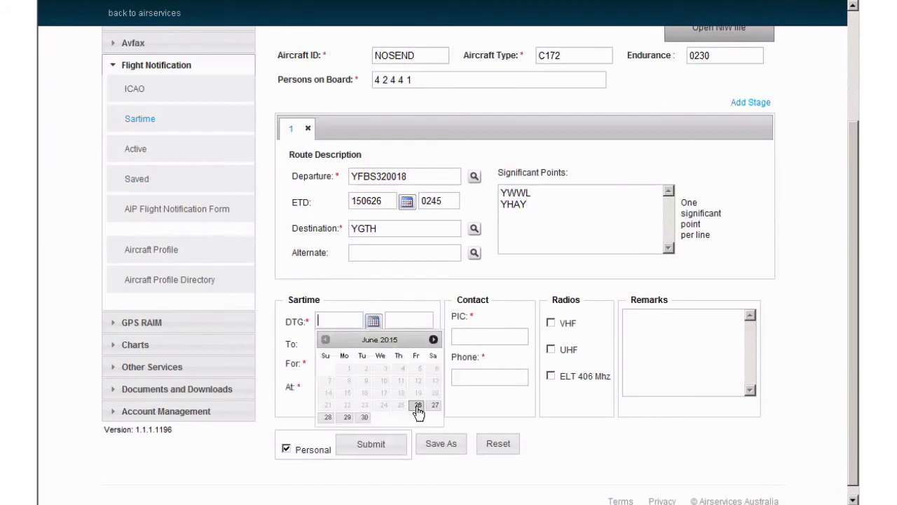
click(418, 406)
click(409, 320)
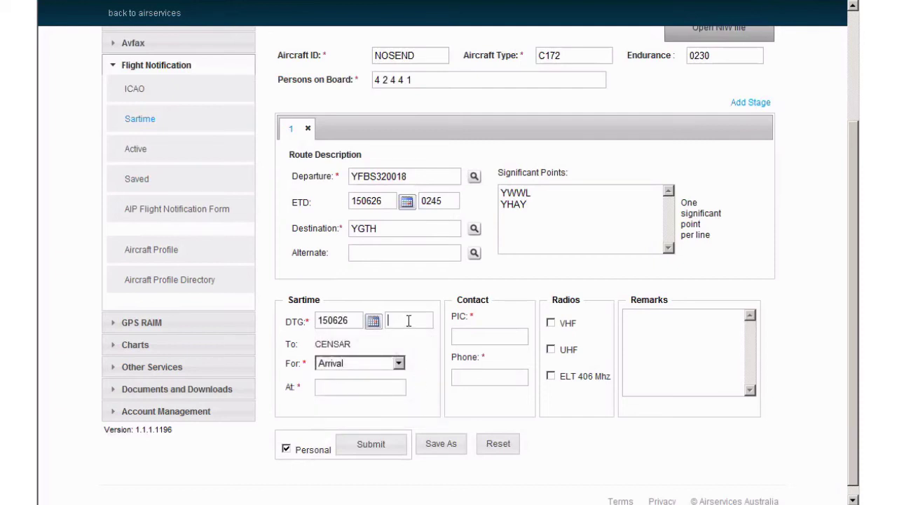
text(0800)
click(381, 384)
text(YGTH)
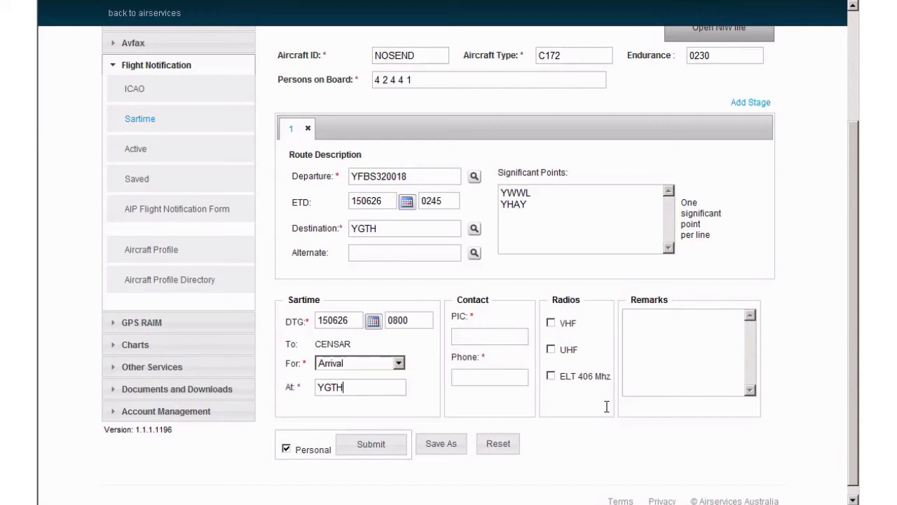
Step: Enter the remark FURTHER SARTIME TBA
click(657, 370)
text(F)
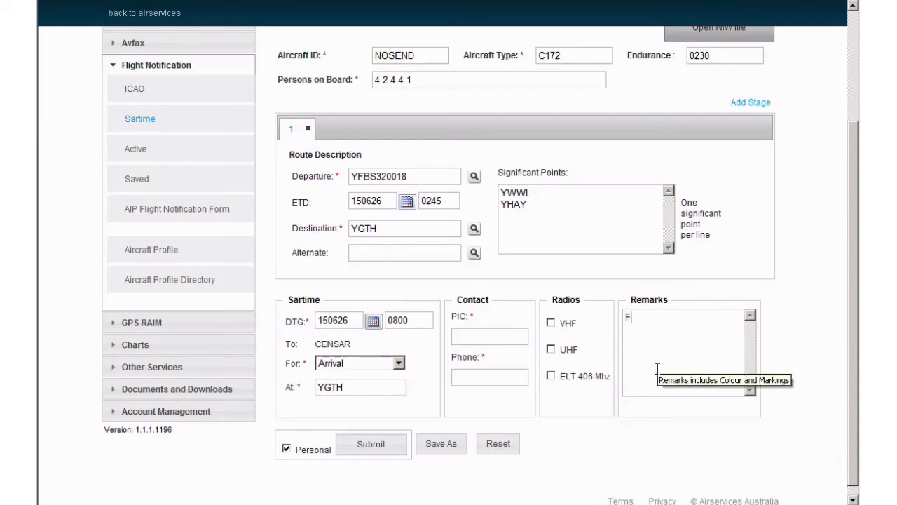
text(URTHER SARTIME T)
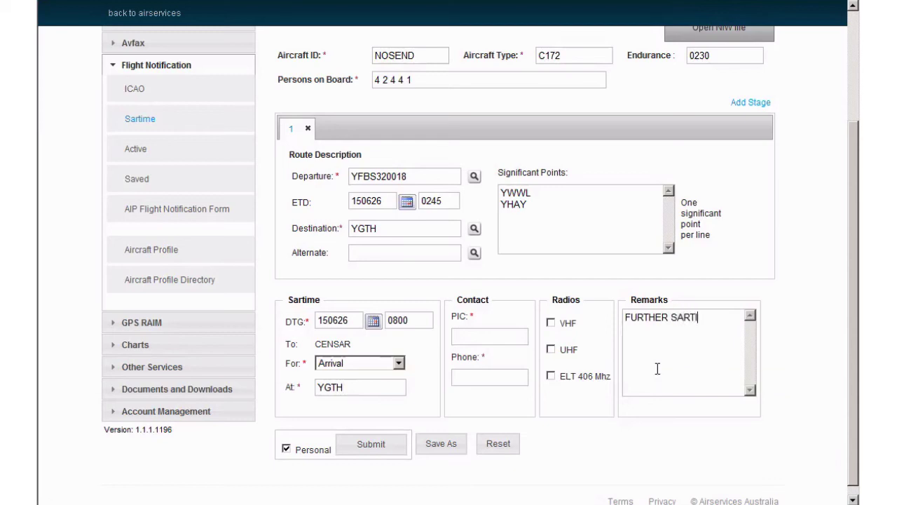
text(BA)
Step: Add a second stage to the route and try to submit the flight notification
click(749, 104)
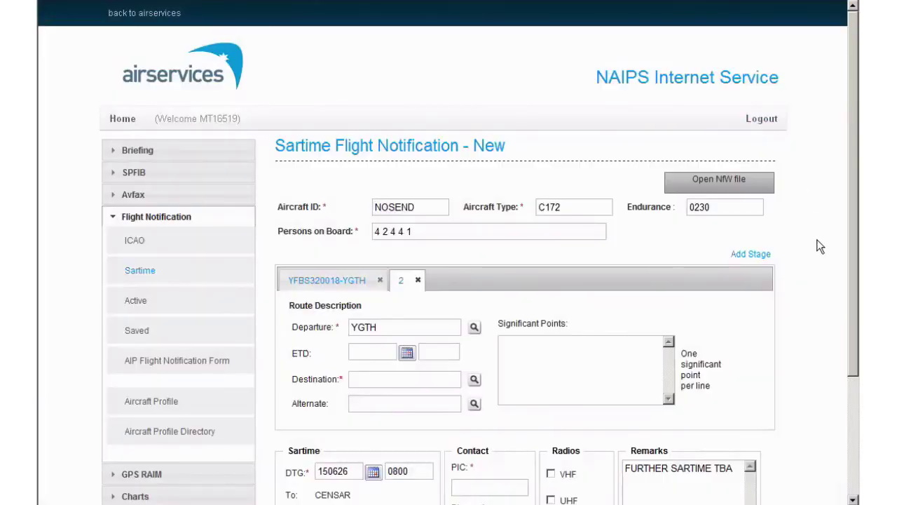
scroll(819, 254, down, 3)
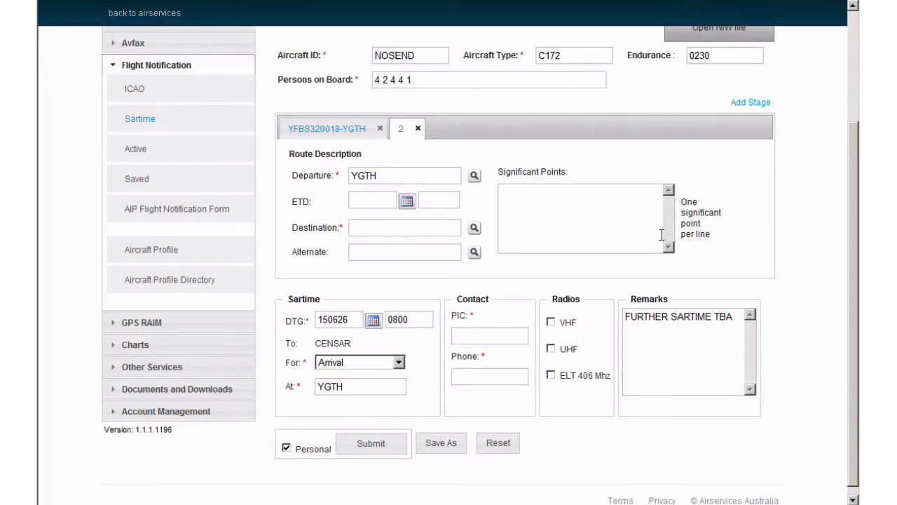
click(375, 450)
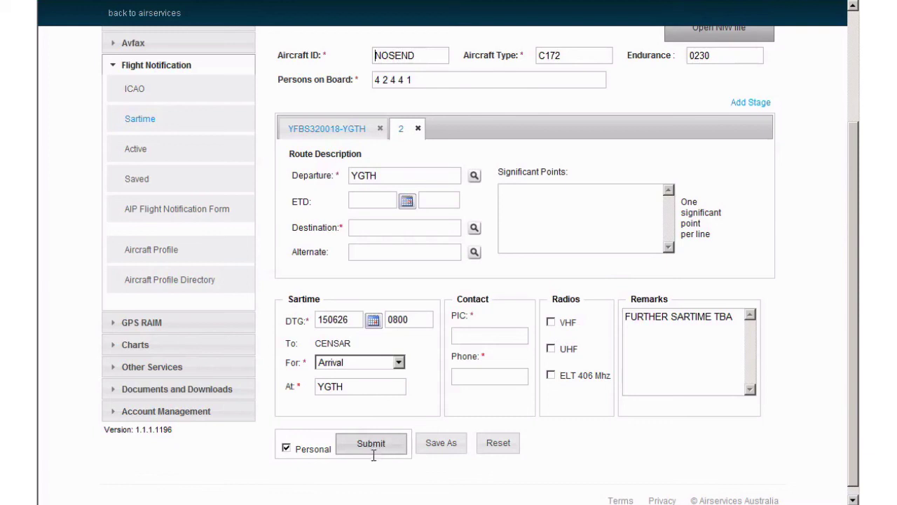